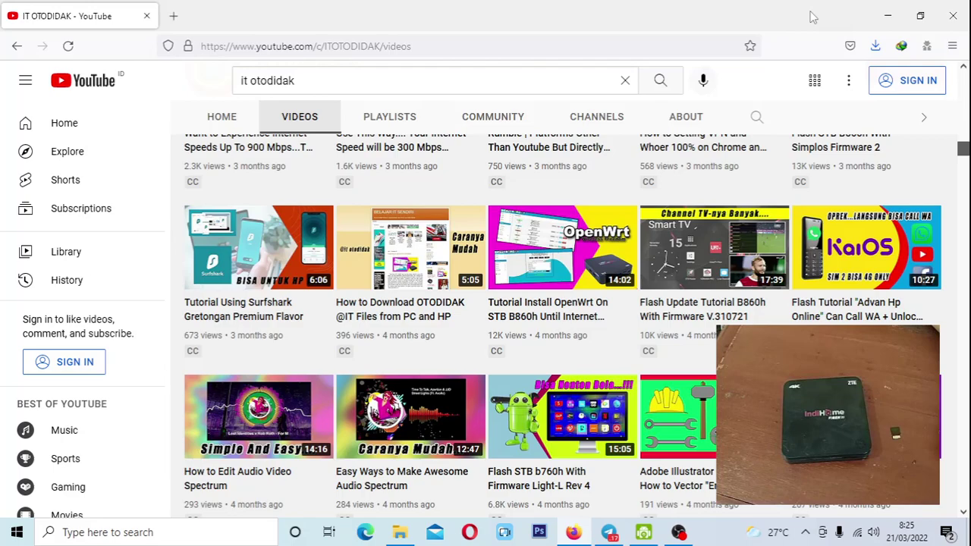
Minimize the Firefox window showing the IT OTODIDAK YouTube videos page.
{"action": "left_click", "coordinate": [887, 15]}
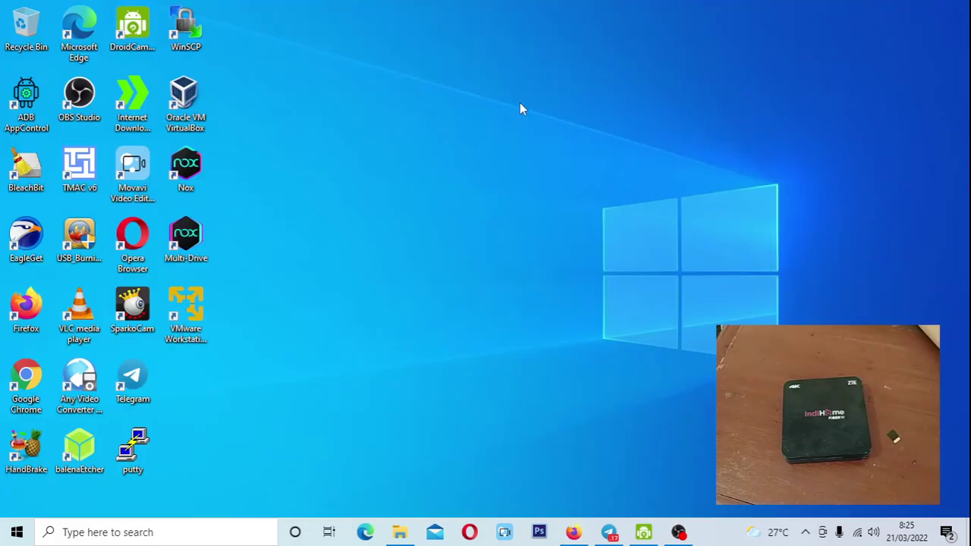
Launch balenaEtcher and open D:\STB OS\Openwrt b860h\openwrt in File Explorer.
{"action": "double_click", "coordinate": [79, 453]}
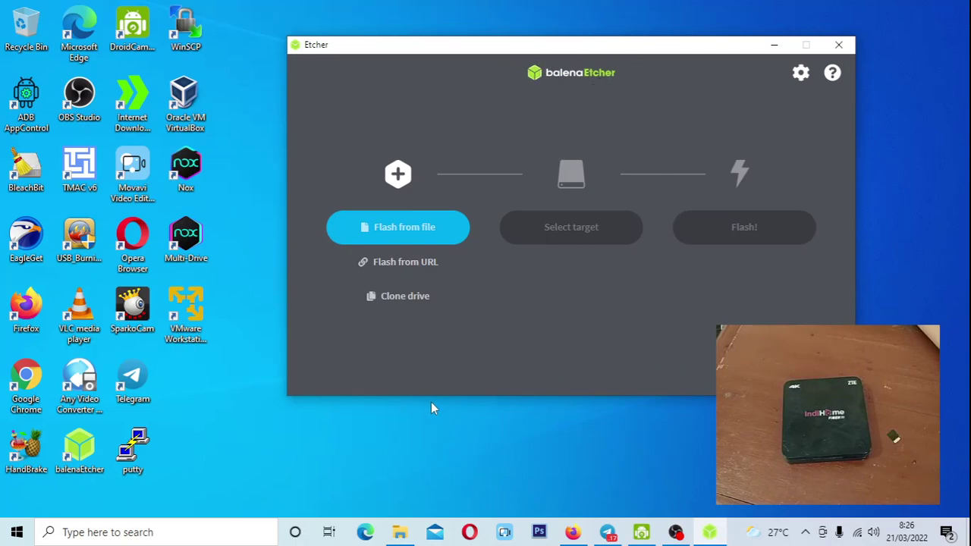
{"action": "left_click", "coordinate": [400, 531]}
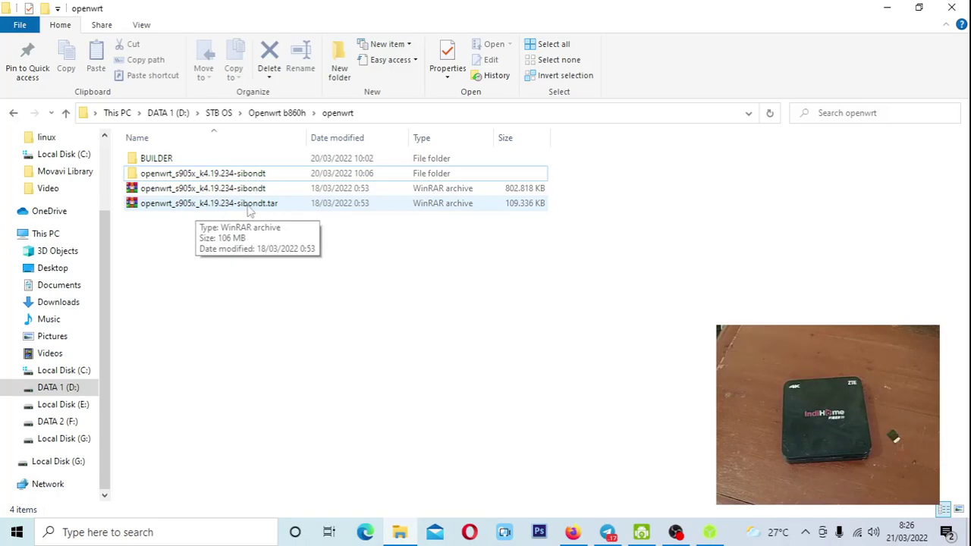
Open the extracted openwrt_s905x folder to find the disc image, go back, and minimize Explorer.
{"action": "left_click", "coordinate": [258, 189]}
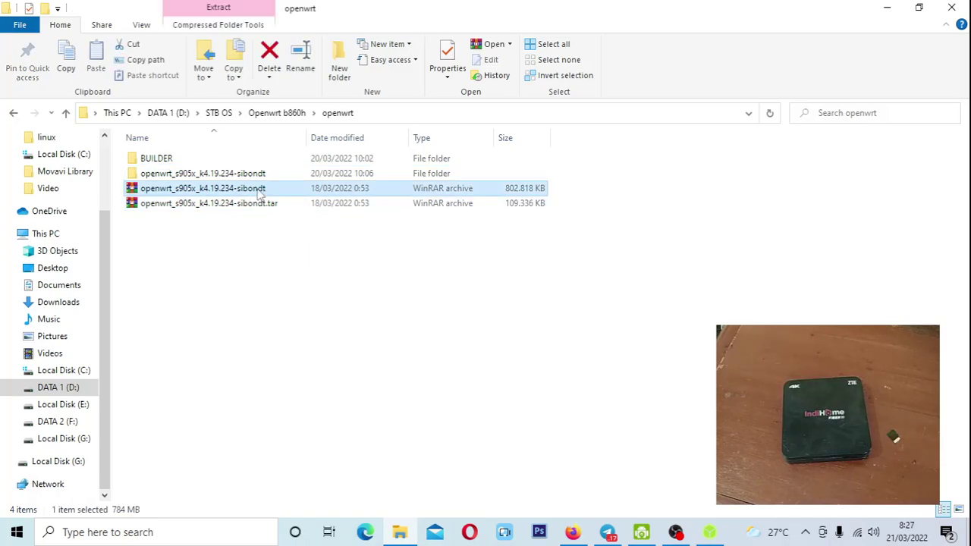
{"action": "left_click", "coordinate": [233, 174]}
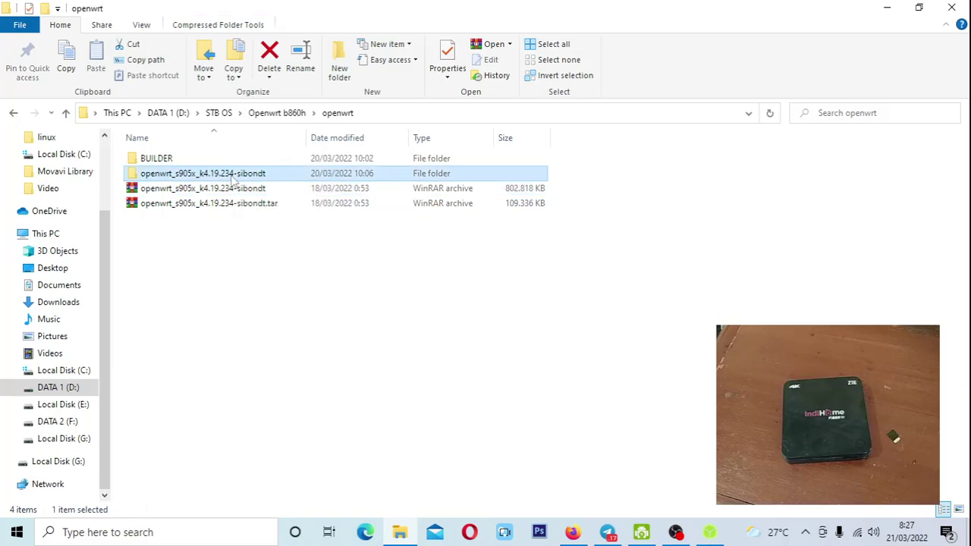
{"action": "double_click", "coordinate": [234, 174]}
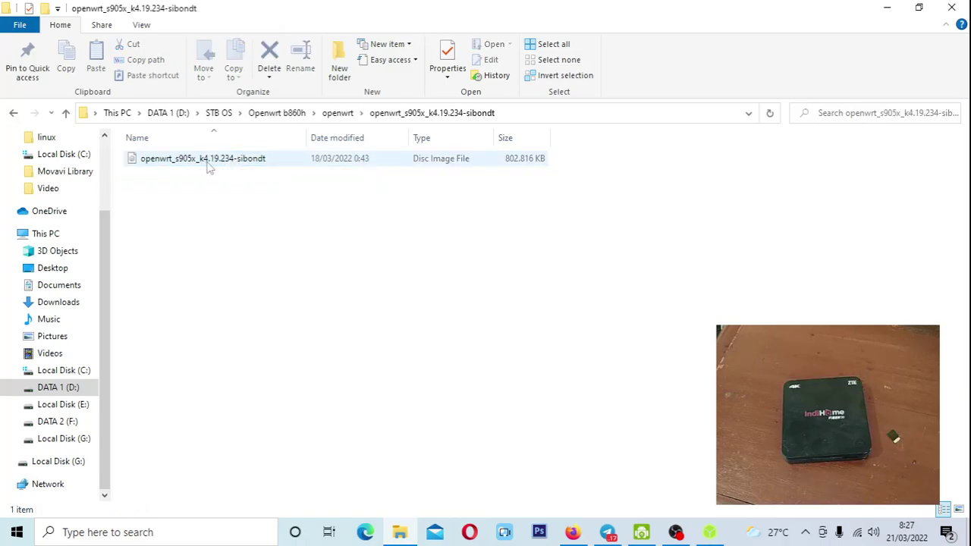
{"action": "key", "text": "alt+Left"}
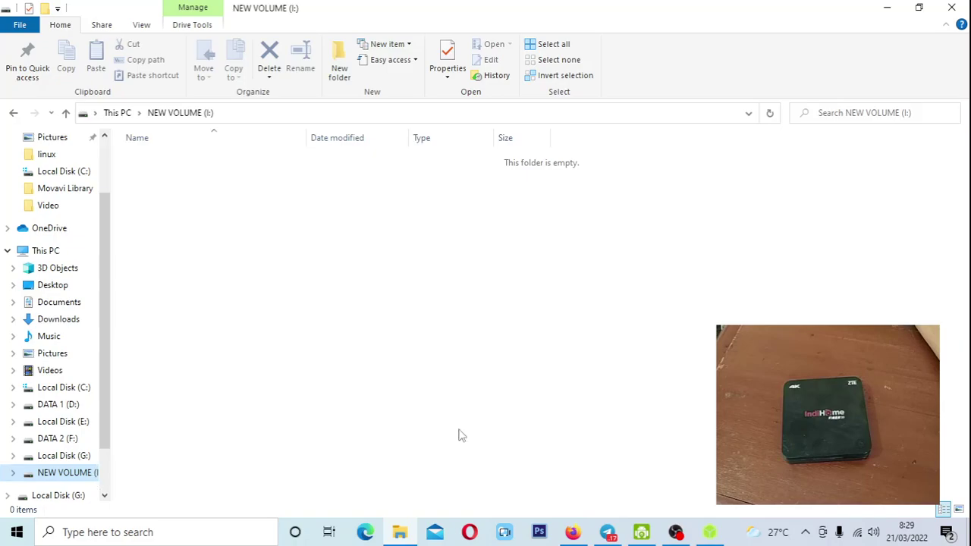
{"action": "left_click", "coordinate": [874, 7]}
Load the OpenWrt .img disc image into balenaEtcher via Flash from file.
{"action": "left_click", "coordinate": [706, 529]}
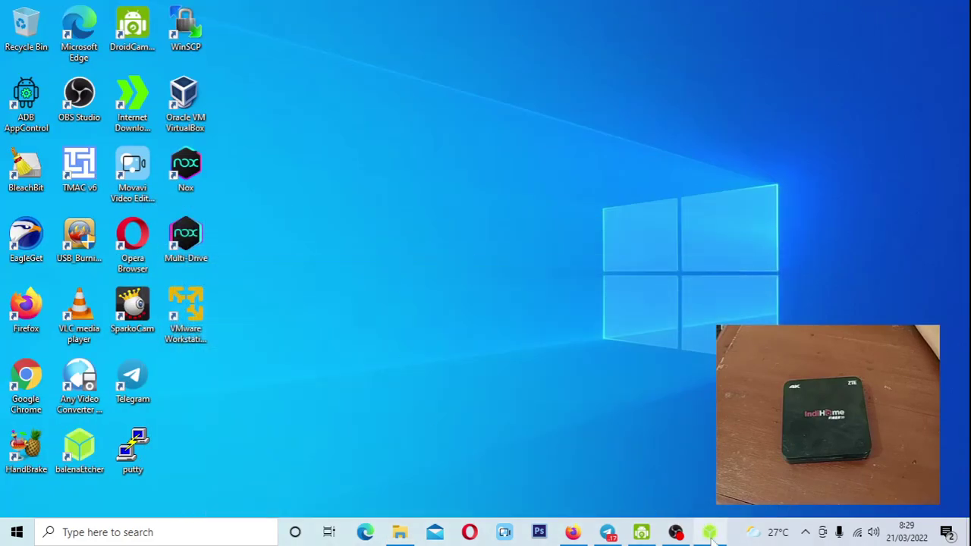
{"action": "left_click", "coordinate": [413, 231]}
{"action": "scroll", "coordinate": [380, 243], "scroll_direction": "down", "scroll_amount": 4}
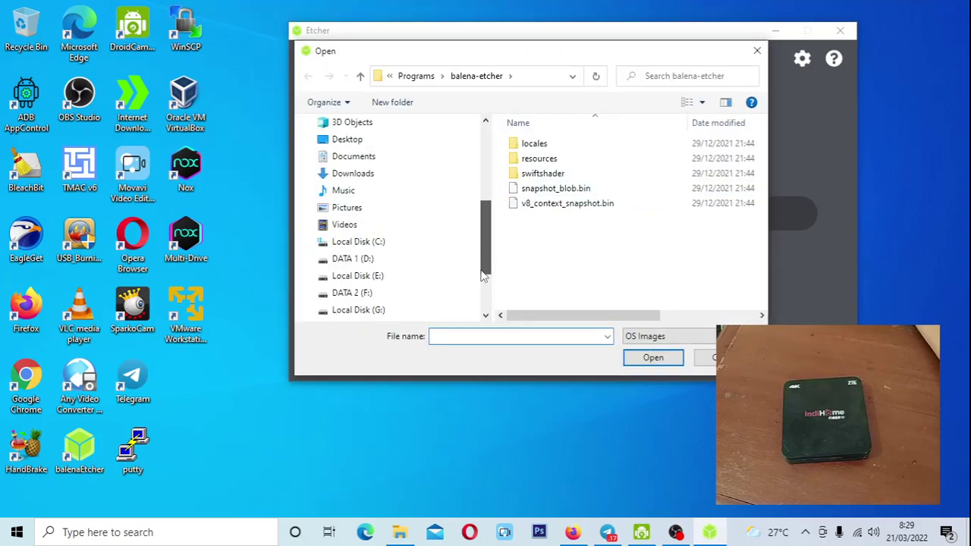
{"action": "scroll", "coordinate": [489, 278], "scroll_direction": "down", "scroll_amount": 3}
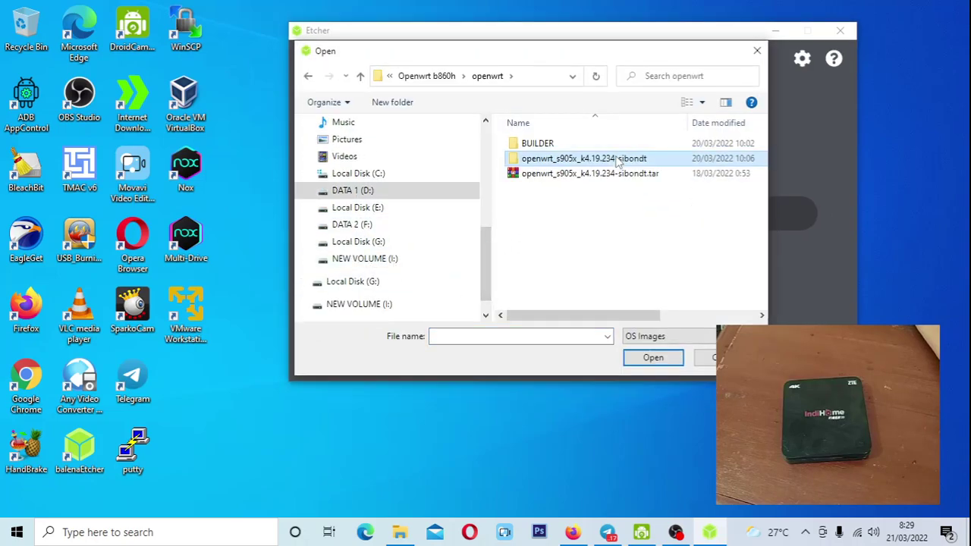
{"action": "double_click", "coordinate": [576, 159]}
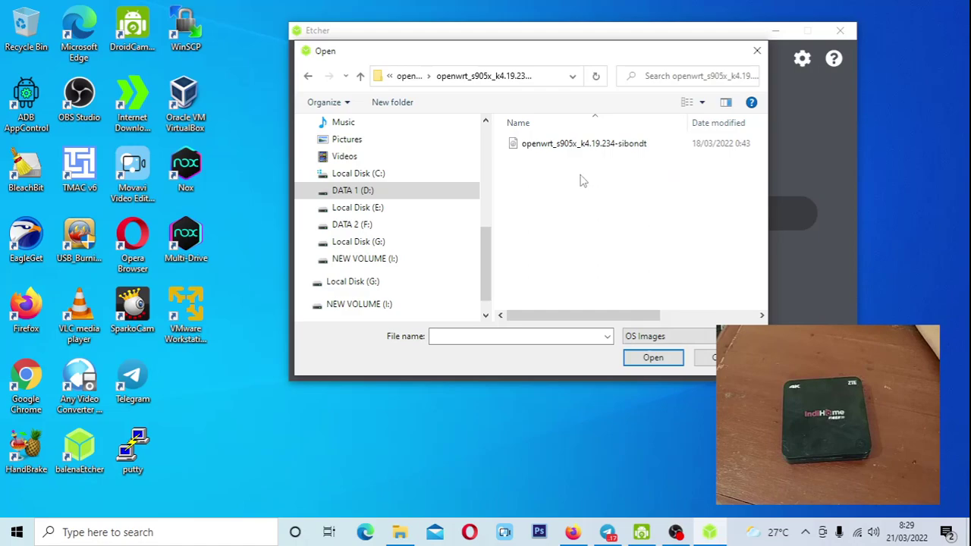
{"action": "left_click_drag", "start_coordinate": [585, 318], "coordinate": [643, 319]}
{"action": "left_click", "coordinate": [559, 148]}
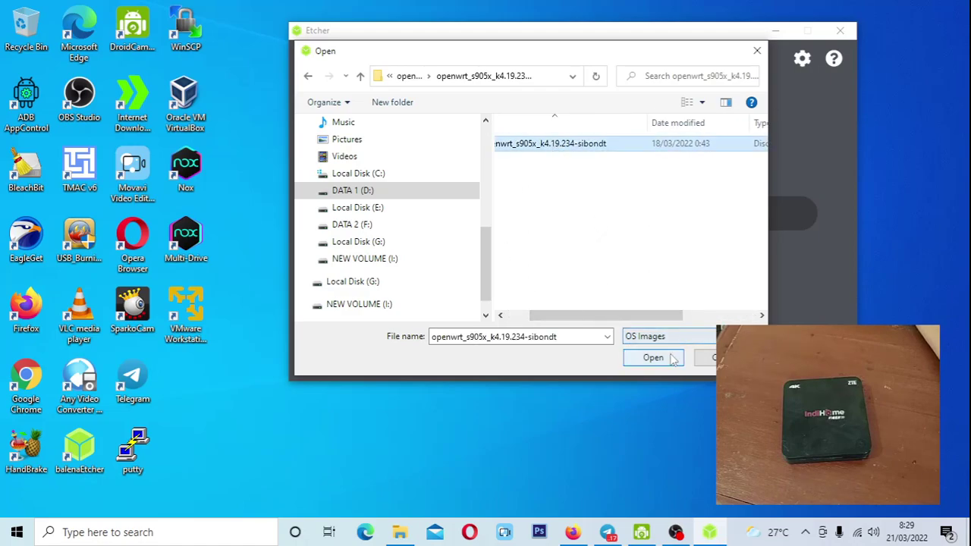
{"action": "left_click", "coordinate": [654, 358]}
Target the 15.9 GB Mass Storage USB drive and flash the image to it.
{"action": "left_click", "coordinate": [594, 226]}
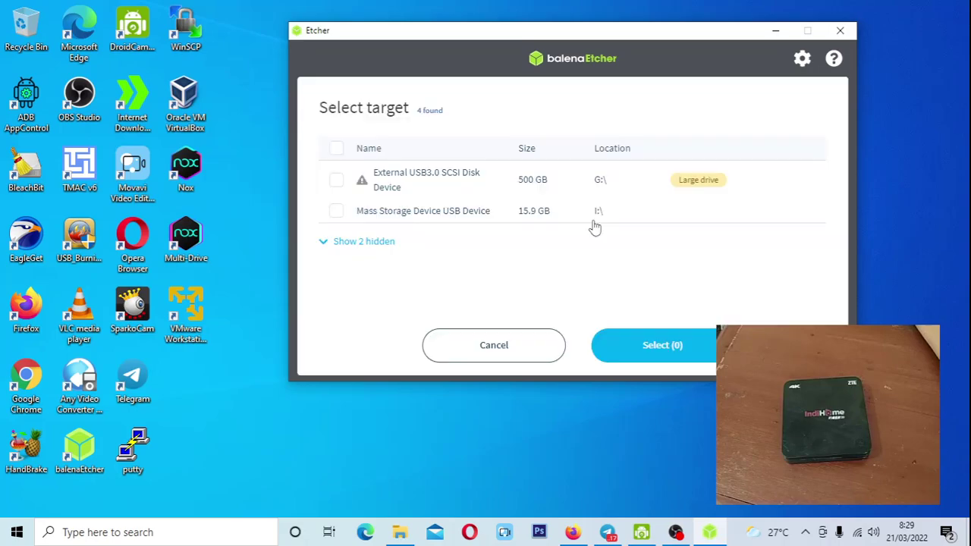
{"action": "left_click", "coordinate": [338, 214]}
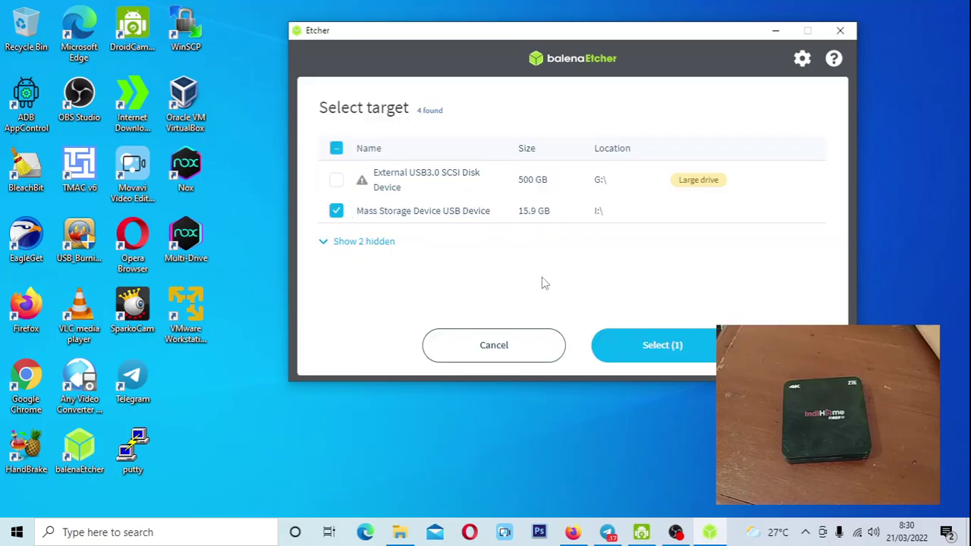
{"action": "left_click", "coordinate": [664, 345]}
{"action": "left_click", "coordinate": [759, 228]}
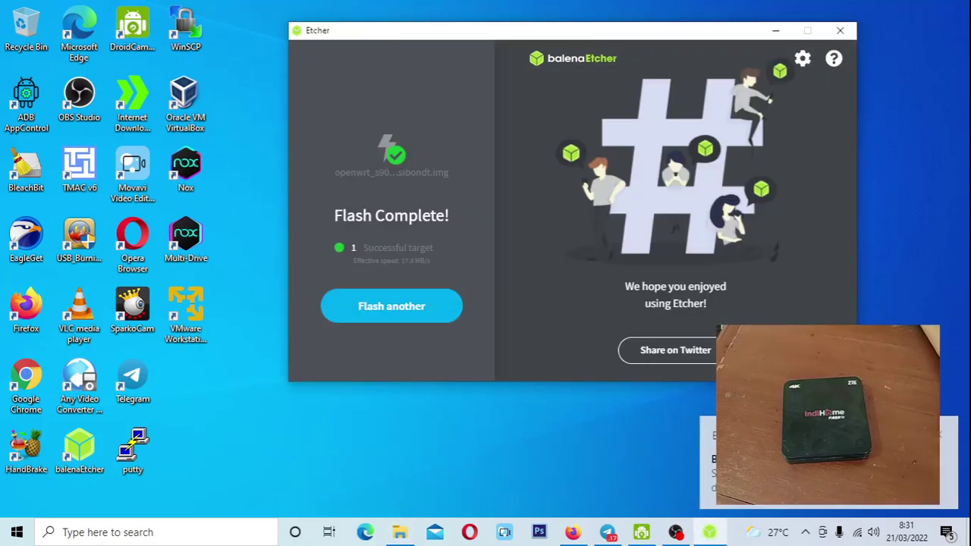
Close Etcher after the flash completes and cancel the format prompt for drive I:.
{"action": "left_click", "coordinate": [940, 434]}
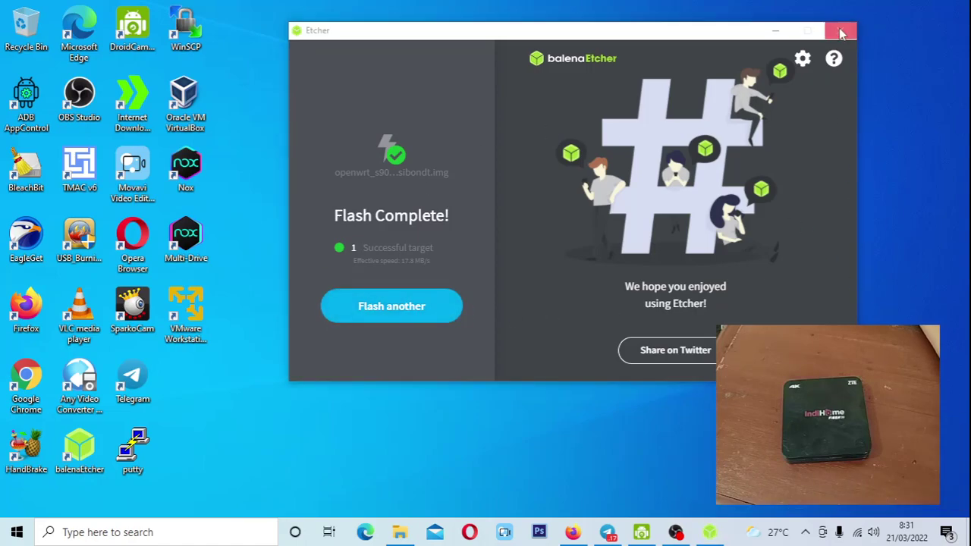
{"action": "left_click", "coordinate": [839, 30]}
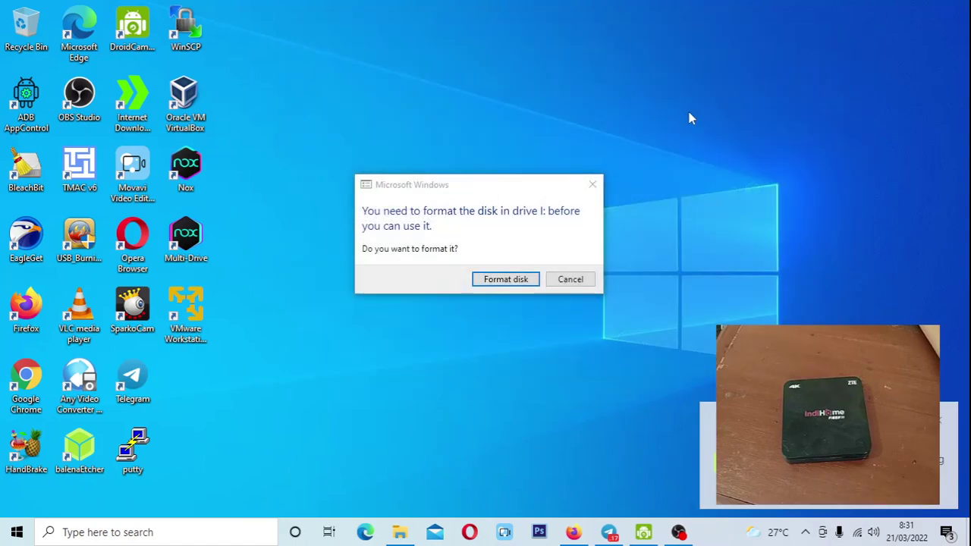
{"action": "left_click", "coordinate": [569, 279]}
Browse the u-boot files on the BOOT (H:) partition, then close File Explorer.
{"action": "key", "text": "super+e"}
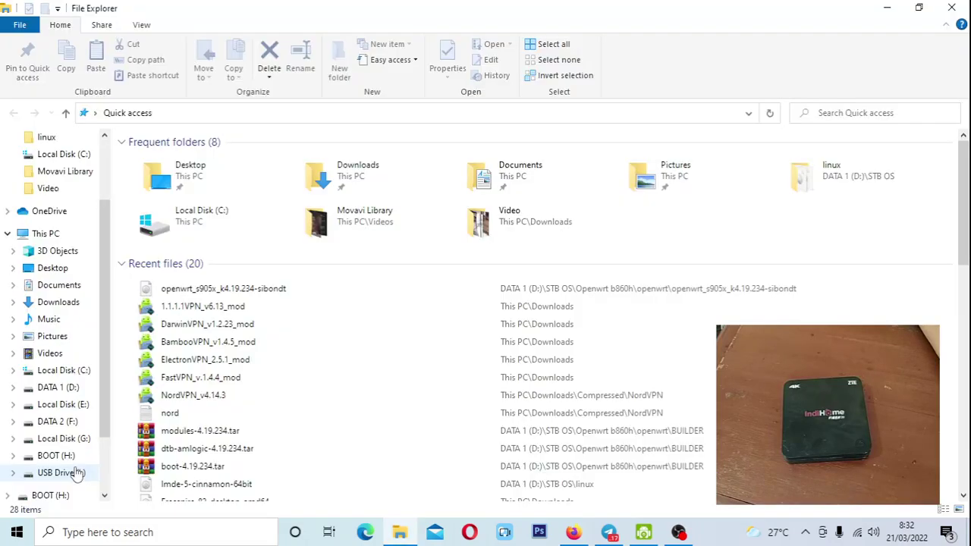
{"action": "left_click", "coordinate": [61, 455]}
{"action": "scroll", "coordinate": [212, 383], "scroll_direction": "down", "scroll_amount": 6}
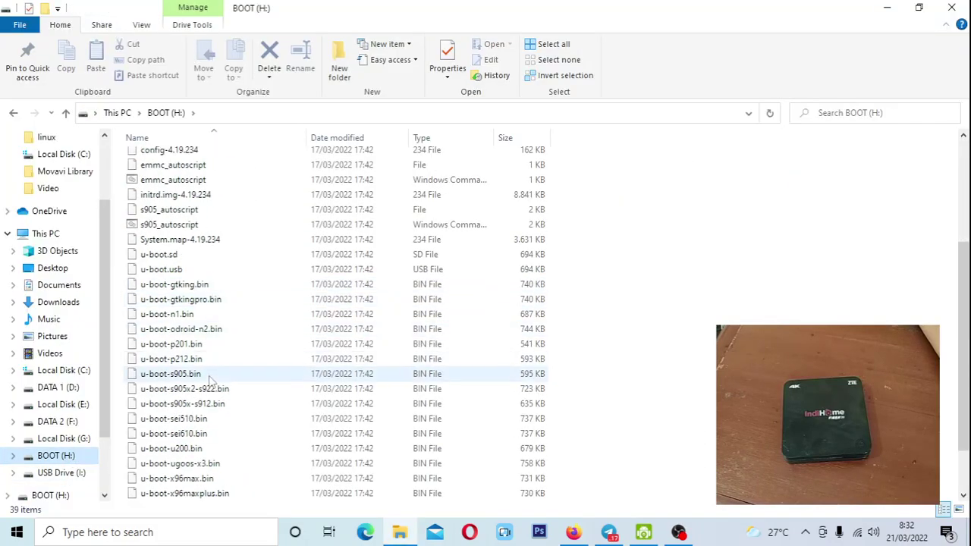
{"action": "scroll", "coordinate": [212, 383], "scroll_direction": "up", "scroll_amount": 6}
{"action": "left_click", "coordinate": [951, 9]}
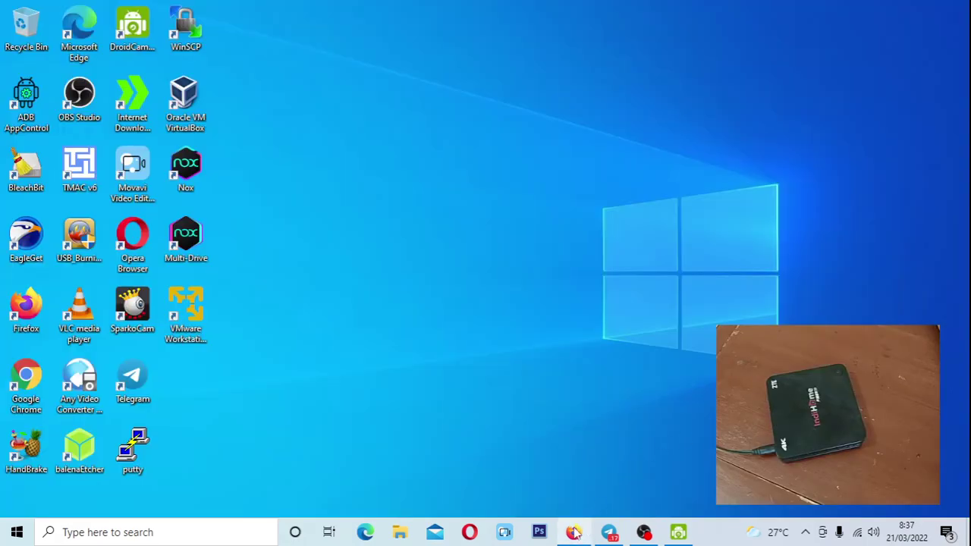
Restore the IT OTODIDAK YouTube page and show the Wi-Fi list with ZTE-B860H.
{"action": "left_click", "coordinate": [573, 531]}
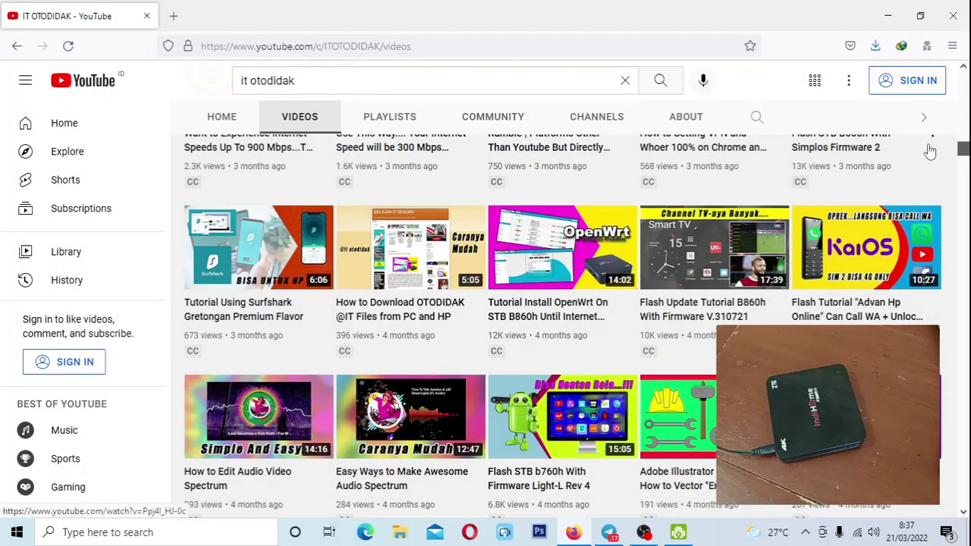
{"action": "left_click", "coordinate": [854, 533]}
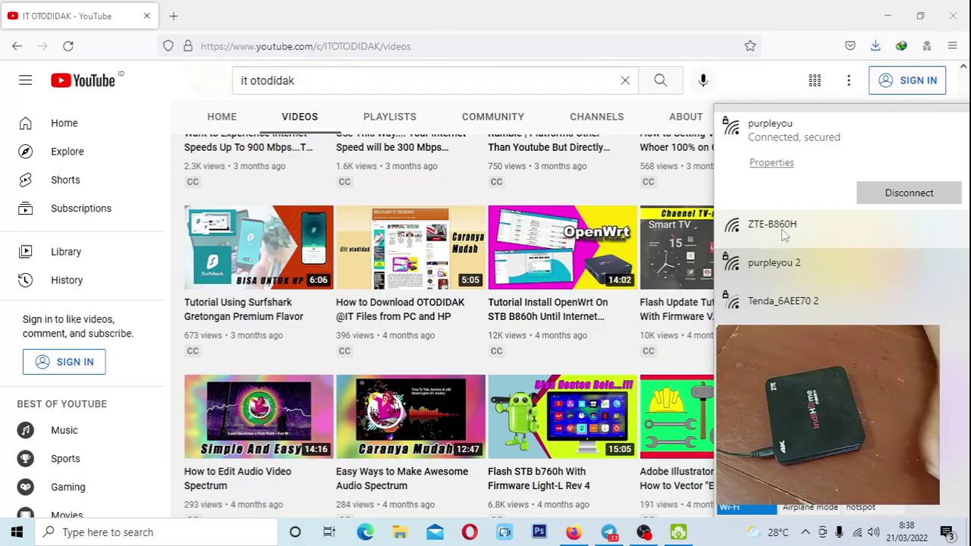
Join ZTE-B860H with Connect automatically ticked, then open a new Firefox tab.
{"action": "left_click", "coordinate": [622, 14]}
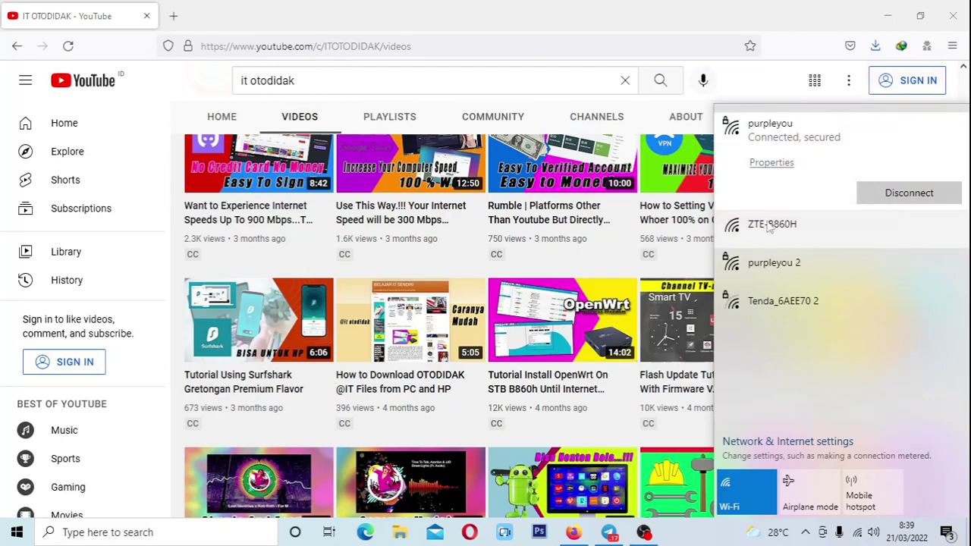
{"action": "left_click", "coordinate": [758, 228]}
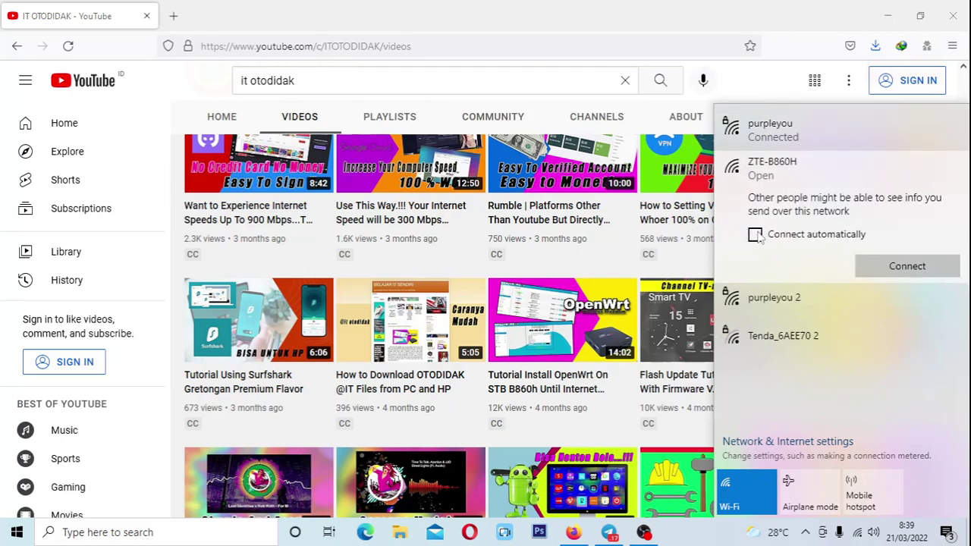
{"action": "left_click", "coordinate": [756, 236]}
{"action": "left_click", "coordinate": [864, 269]}
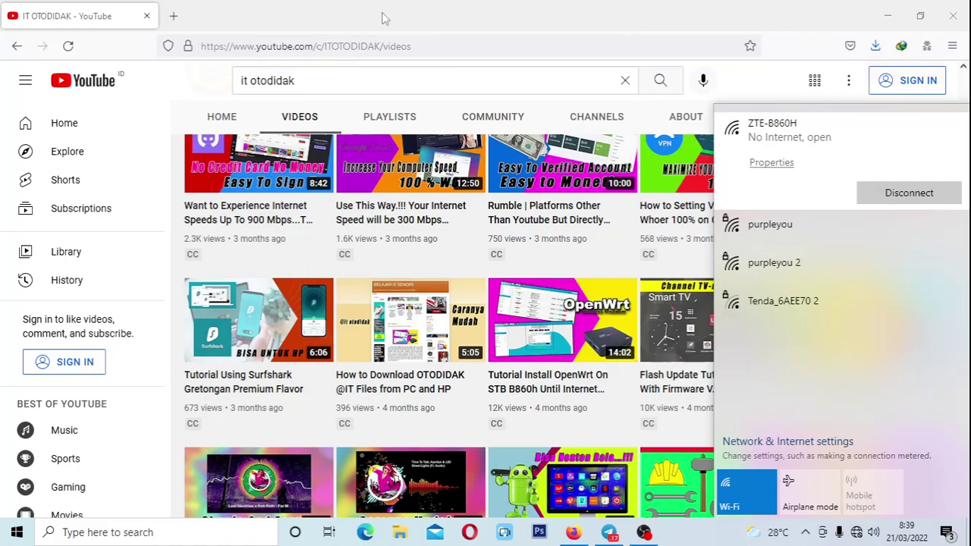
{"action": "left_click", "coordinate": [307, 6]}
{"action": "left_click", "coordinate": [173, 16]}
{"action": "left_click", "coordinate": [298, 42]}
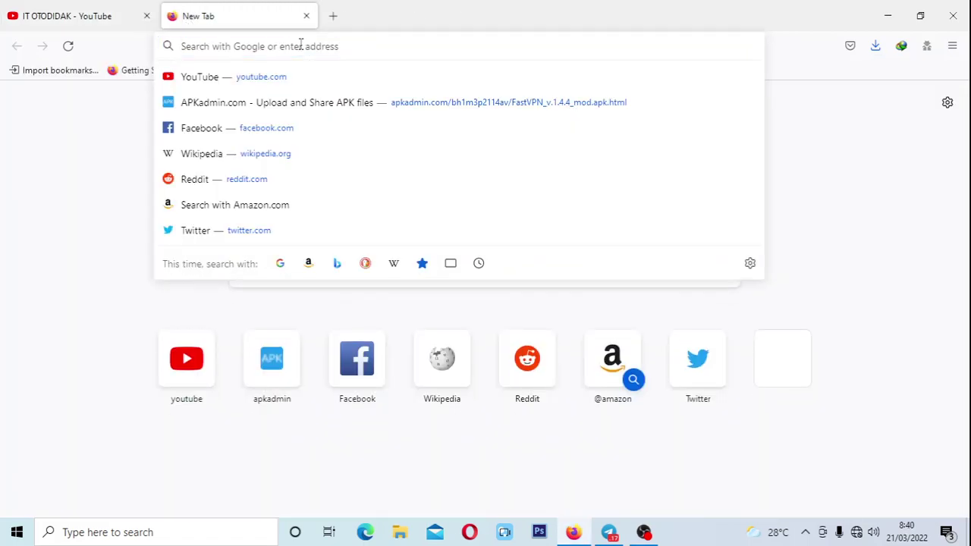
Load 192.168.1.1 and log into the OpenWrt LuCI admin interface.
{"action": "left_click", "coordinate": [483, 7]}
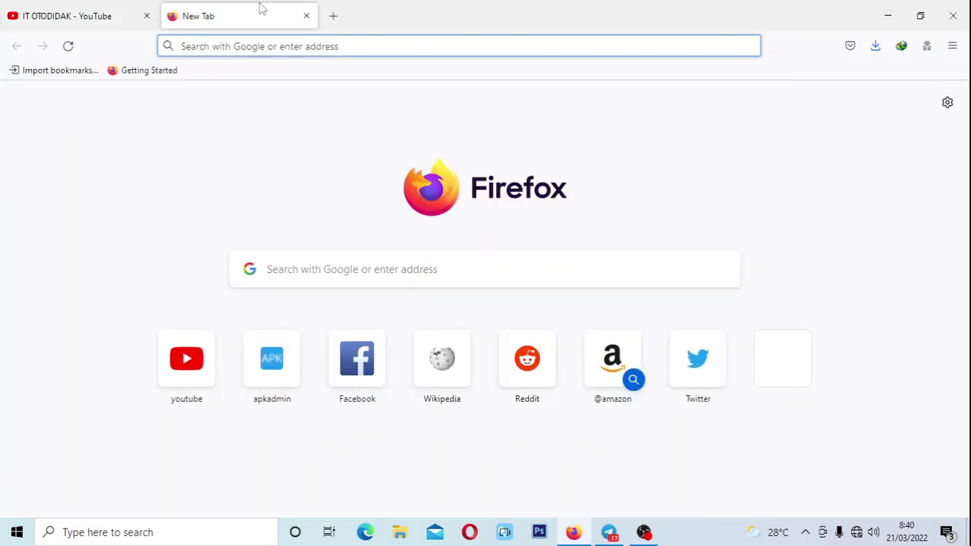
{"action": "left_click", "coordinate": [341, 41]}
{"action": "left_click", "coordinate": [452, 6]}
{"action": "left_click", "coordinate": [281, 45]}
{"action": "type", "text": "192"}
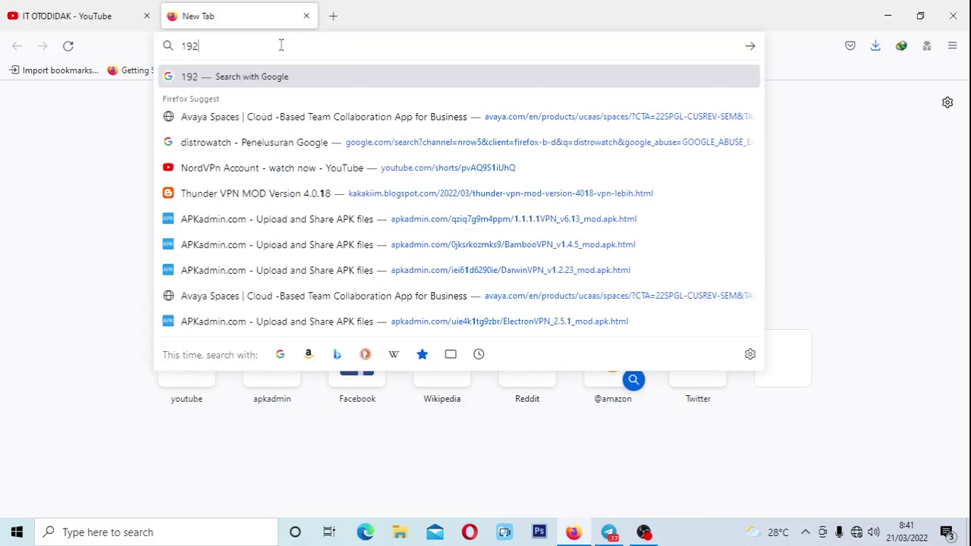
{"action": "type", "text": ".168.1.1"}
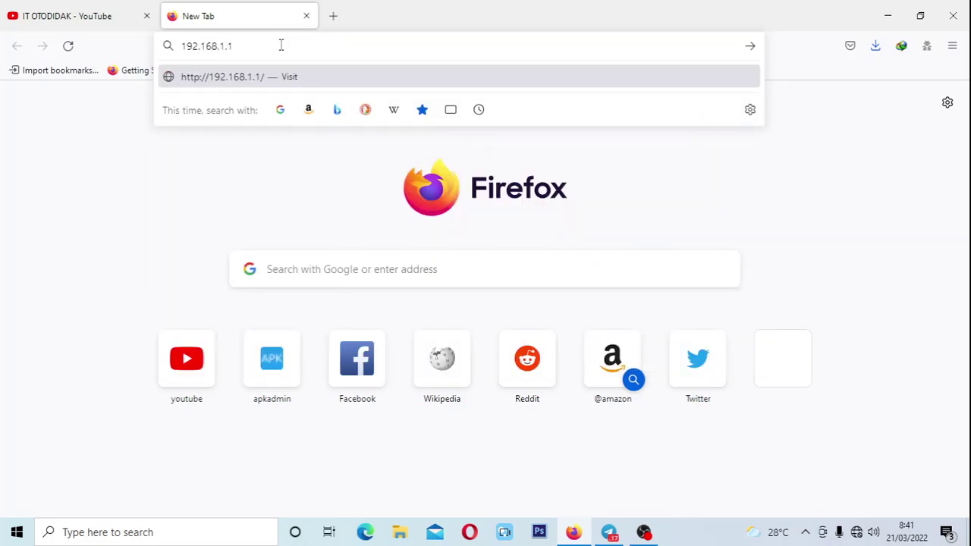
{"action": "key", "text": "Return"}
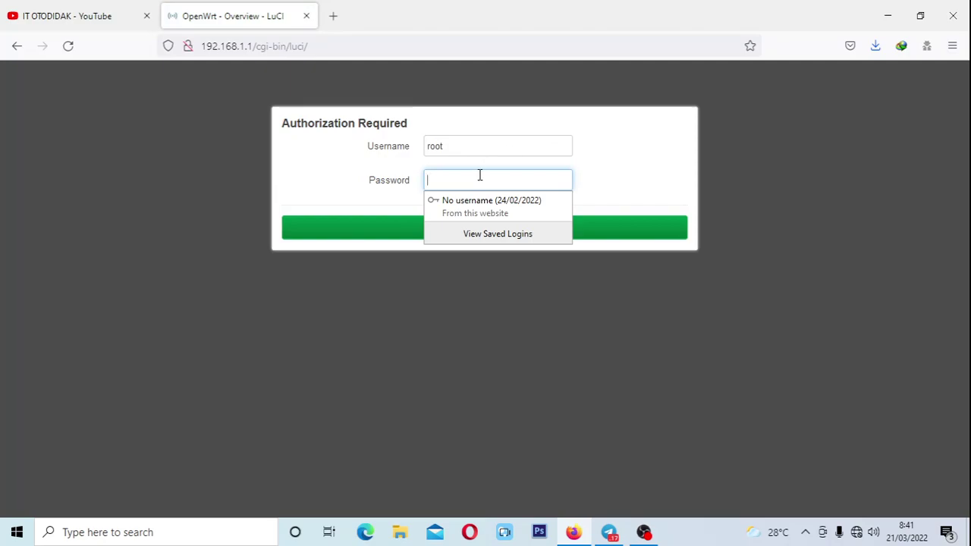
{"action": "type", "text": "root"}
{"action": "left_click", "coordinate": [477, 227]}
Decline saving the login, look over the Status page, and open Network > Interfaces.
{"action": "left_click", "coordinate": [398, 223]}
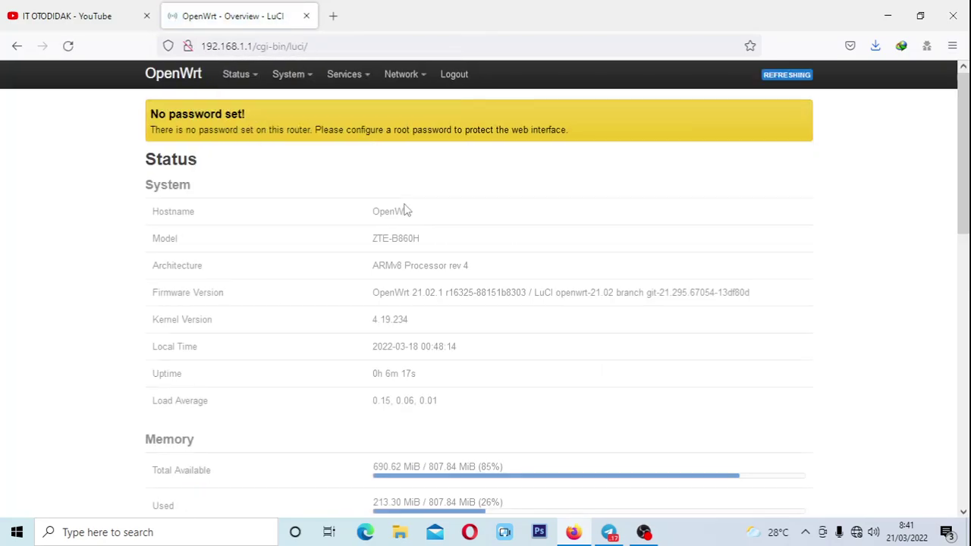
{"action": "scroll", "coordinate": [483, 306], "scroll_direction": "down", "scroll_amount": 4}
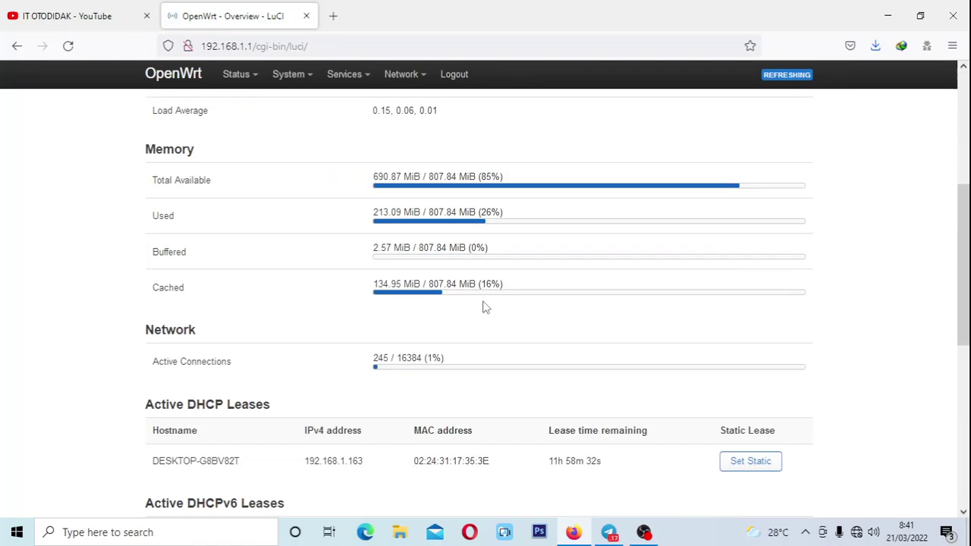
{"action": "scroll", "coordinate": [483, 306], "scroll_direction": "up", "scroll_amount": 4}
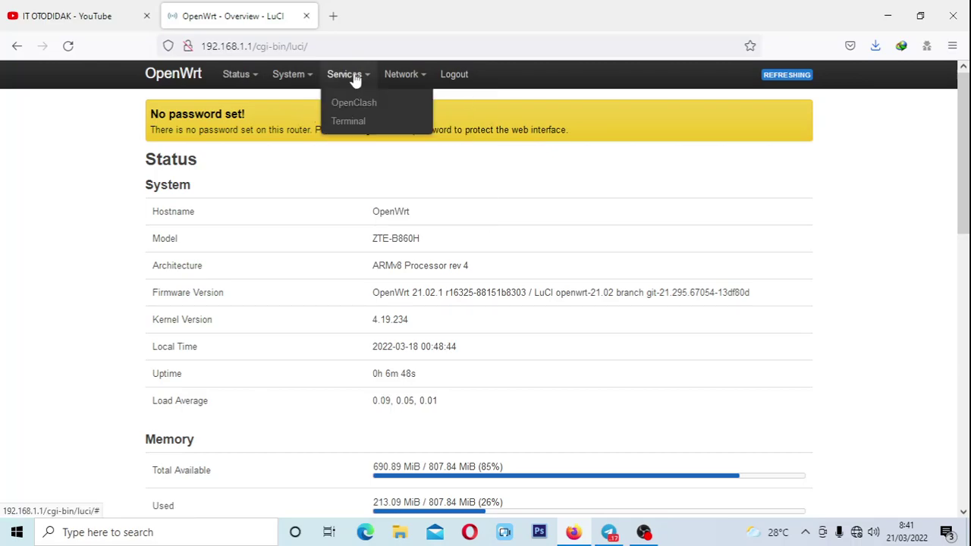
{"action": "mouse_move", "coordinate": [310, 88]}
{"action": "mouse_move", "coordinate": [234, 79]}
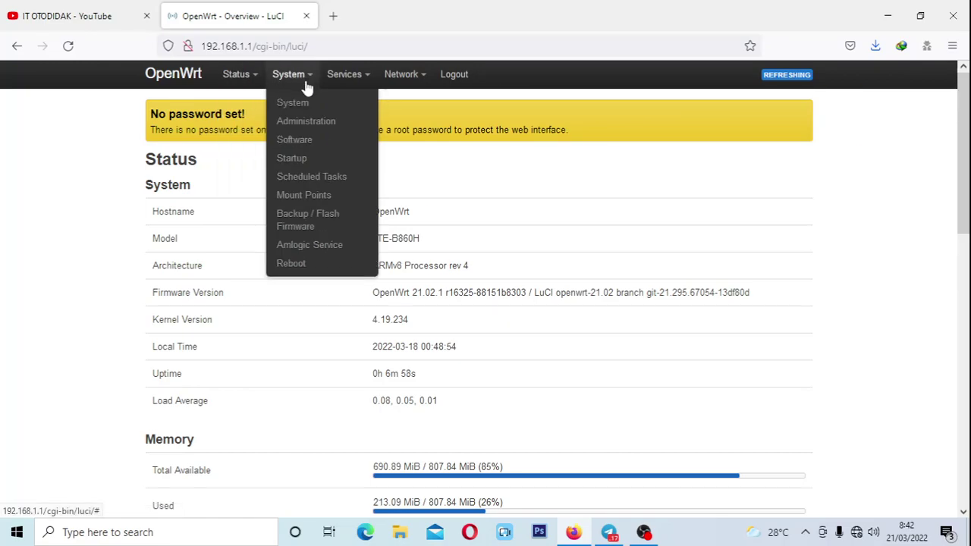
{"action": "mouse_move", "coordinate": [349, 79]}
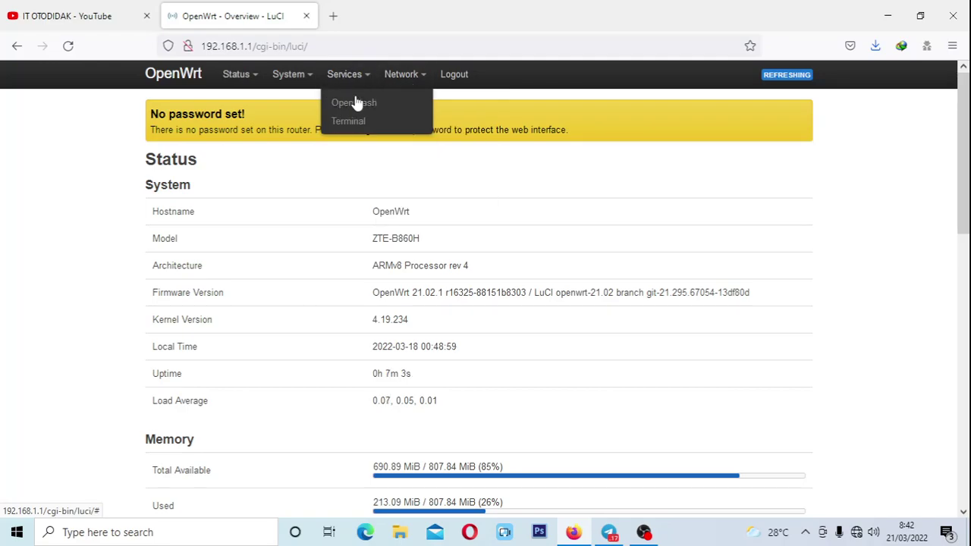
{"action": "mouse_move", "coordinate": [277, 80]}
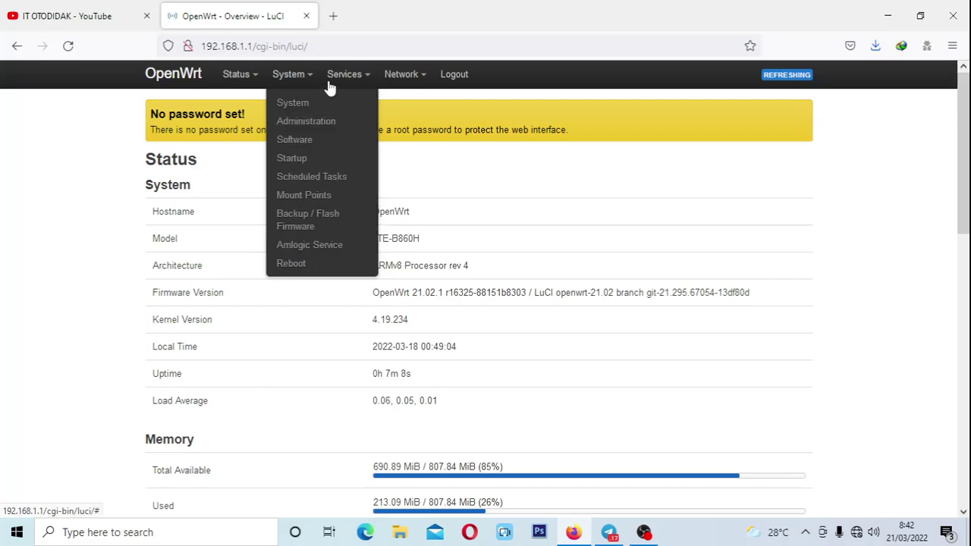
{"action": "mouse_move", "coordinate": [404, 79]}
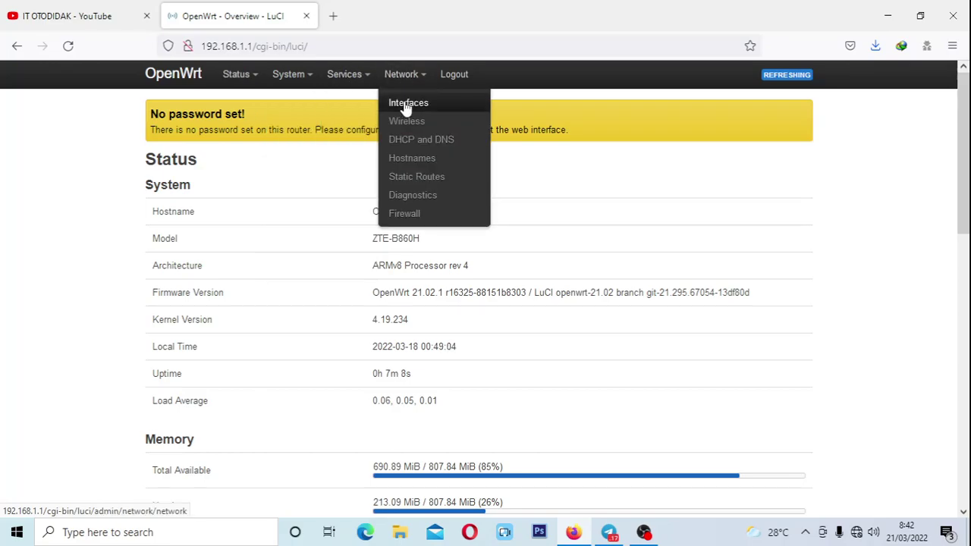
{"action": "left_click", "coordinate": [390, 101]}
Scroll the 4G, LAN, LIBERNET and WWAN interface list, then return to Status > Overview.
{"action": "scroll", "coordinate": [220, 364], "scroll_direction": "down", "scroll_amount": 3}
{"action": "scroll", "coordinate": [228, 336], "scroll_direction": "up", "scroll_amount": 3}
{"action": "scroll", "coordinate": [480, 281], "scroll_direction": "down", "scroll_amount": 3}
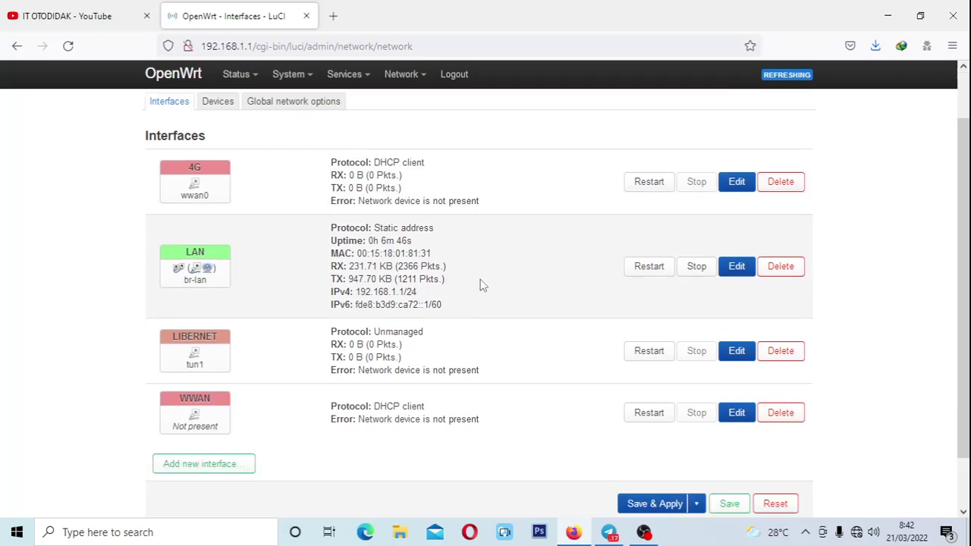
{"action": "left_click", "coordinate": [359, 102]}
{"action": "left_click", "coordinate": [247, 103]}
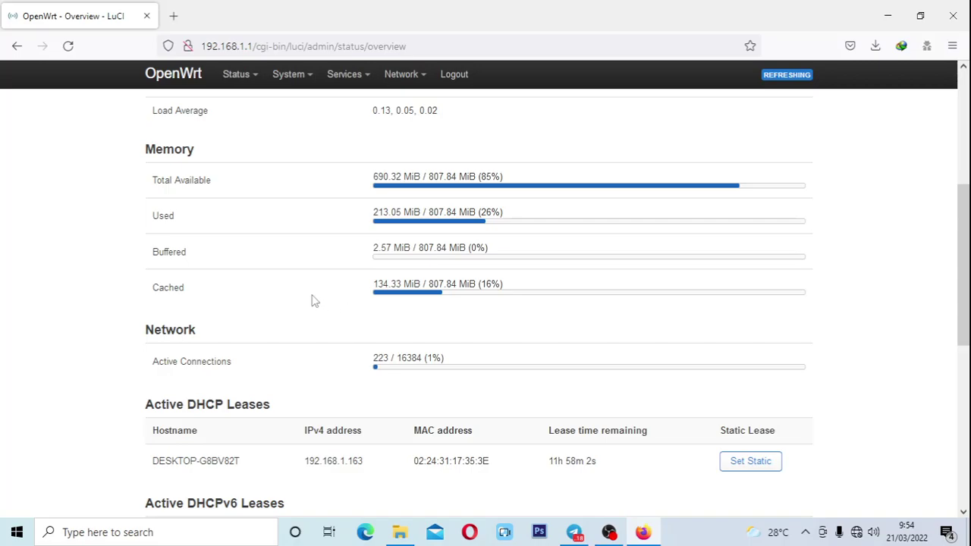
{"action": "scroll", "coordinate": [341, 303], "scroll_direction": "up", "scroll_amount": 4}
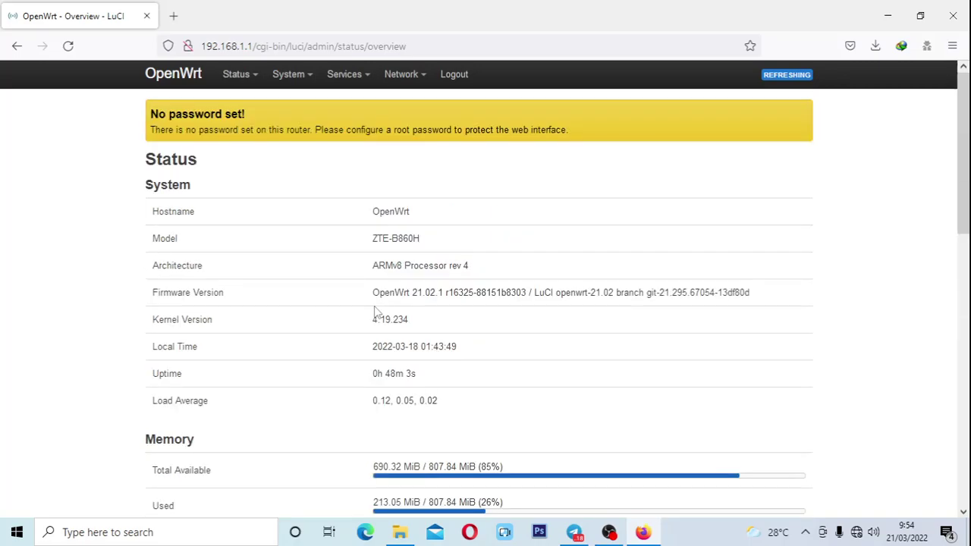
{"action": "scroll", "coordinate": [524, 400], "scroll_direction": "down", "scroll_amount": 4}
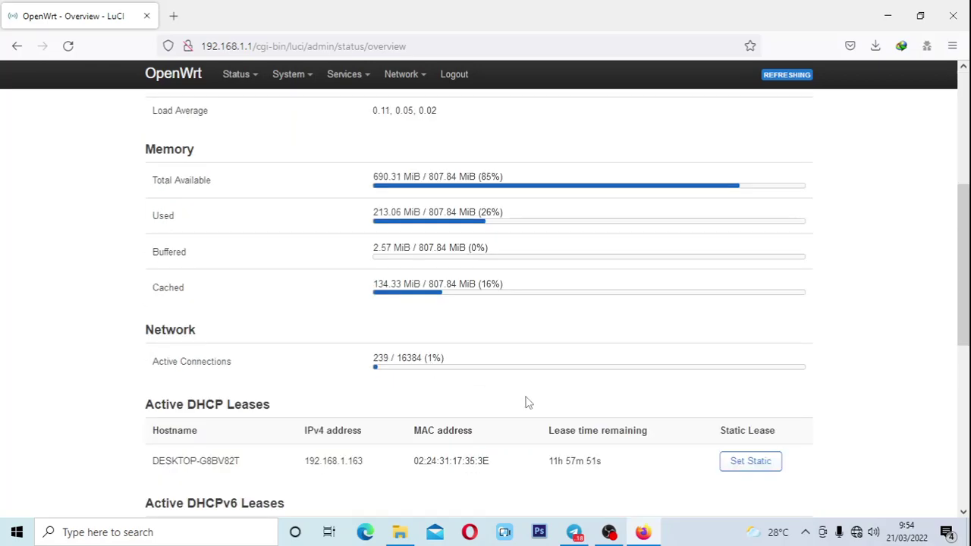
{"action": "scroll", "coordinate": [531, 402], "scroll_direction": "up", "scroll_amount": 4}
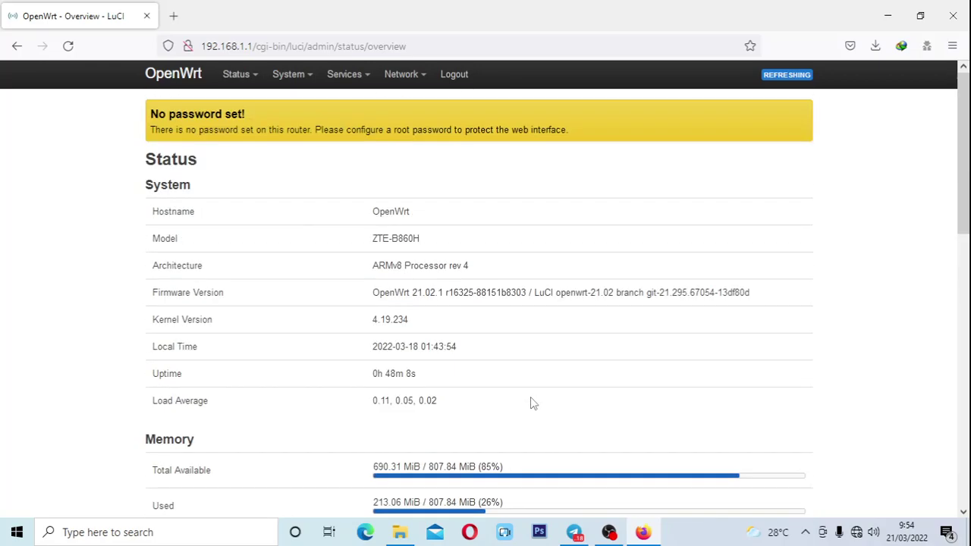
{"action": "scroll", "coordinate": [530, 401], "scroll_direction": "down", "scroll_amount": 5}
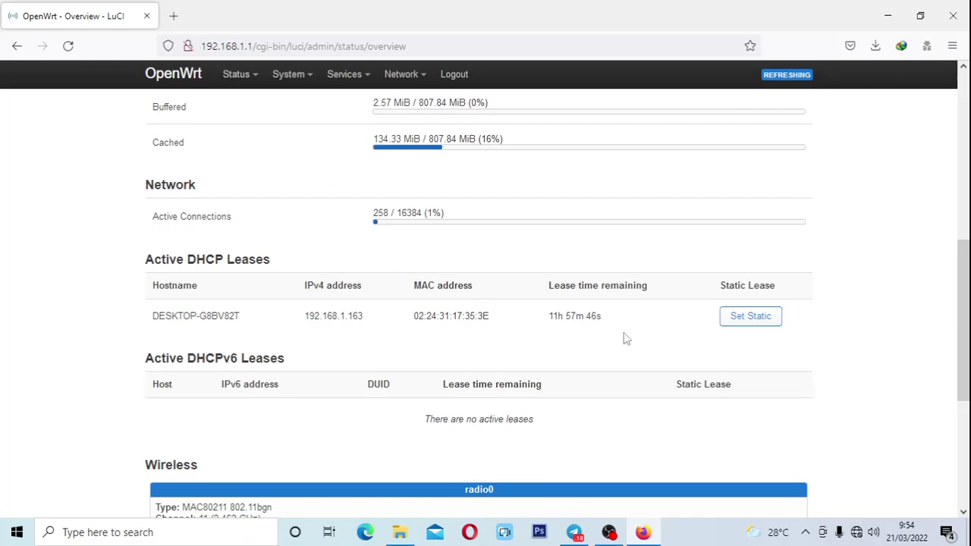
{"action": "scroll", "coordinate": [507, 323], "scroll_direction": "down", "scroll_amount": 3}
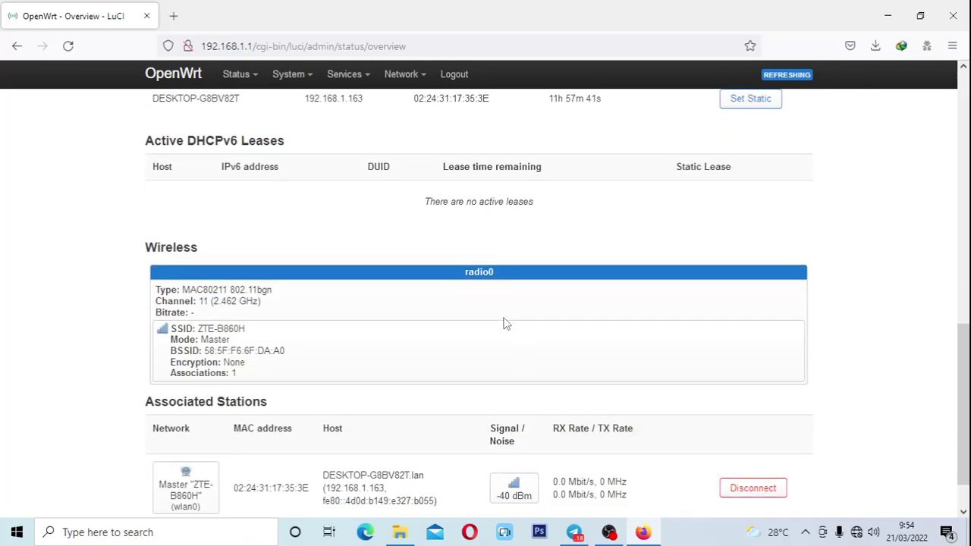
{"action": "scroll", "coordinate": [506, 323], "scroll_direction": "down", "scroll_amount": 1}
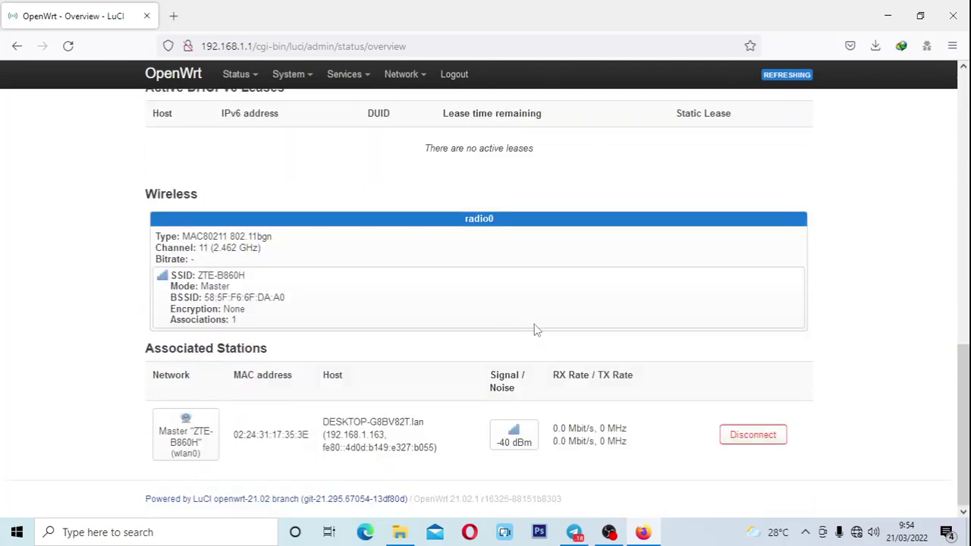
{"action": "scroll", "coordinate": [534, 330], "scroll_direction": "up", "scroll_amount": 4}
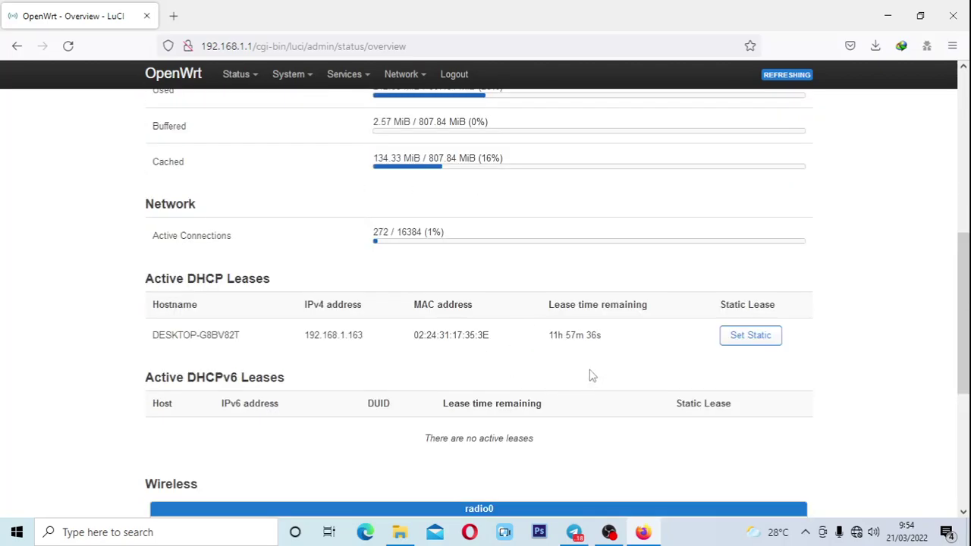
{"action": "scroll", "coordinate": [559, 303], "scroll_direction": "up", "scroll_amount": 6}
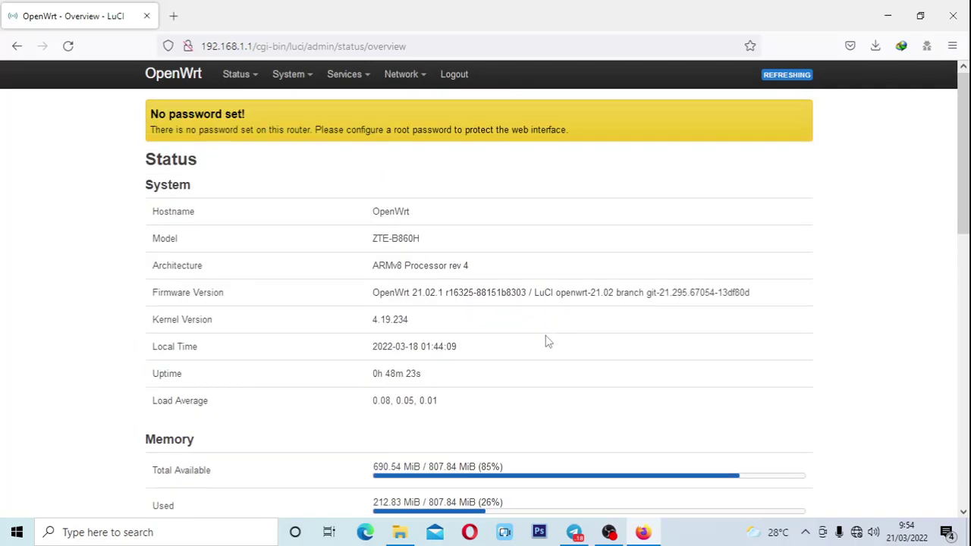
{"action": "scroll", "coordinate": [545, 342], "scroll_direction": "down", "scroll_amount": 3}
{"action": "scroll", "coordinate": [825, 426], "scroll_direction": "up", "scroll_amount": 3}
{"action": "mouse_move", "coordinate": [333, 88]}
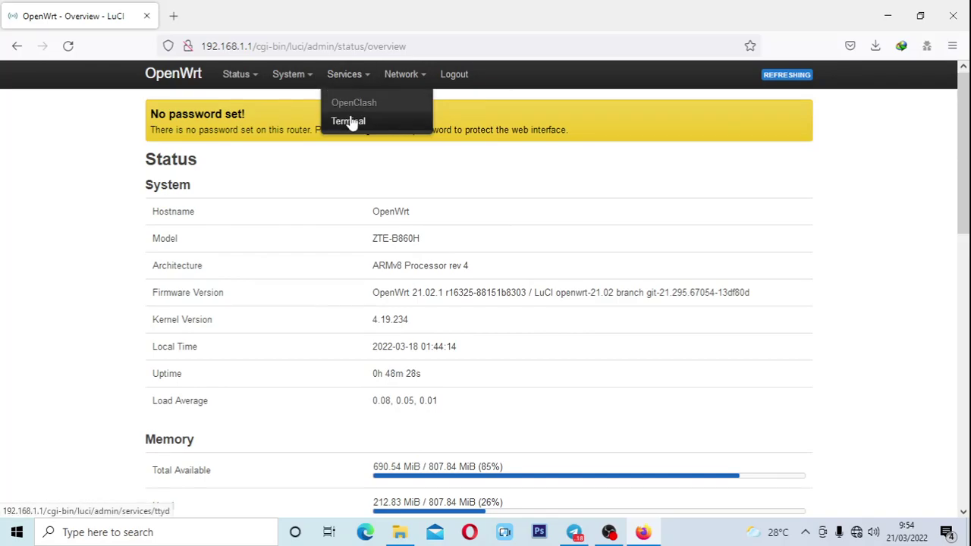
{"action": "mouse_move", "coordinate": [283, 82]}
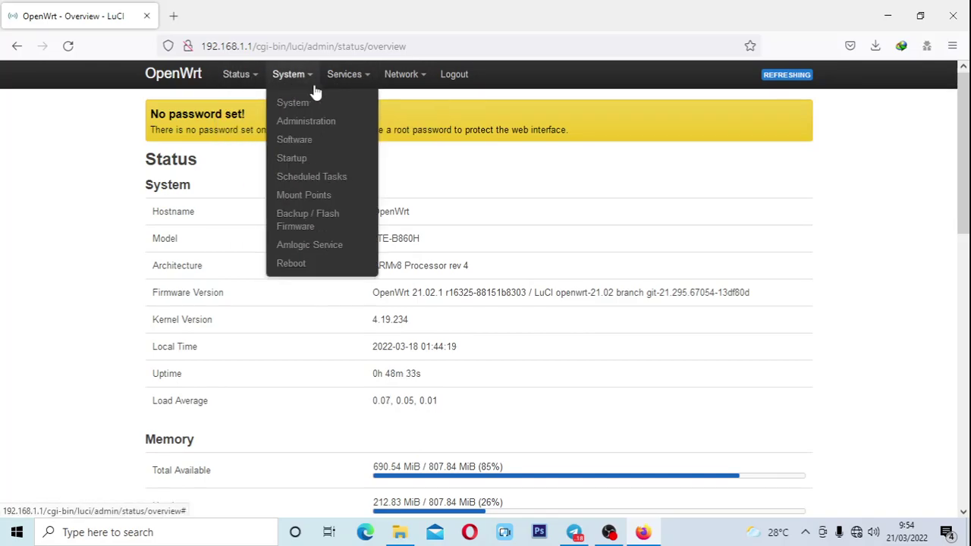
{"action": "mouse_move", "coordinate": [401, 84]}
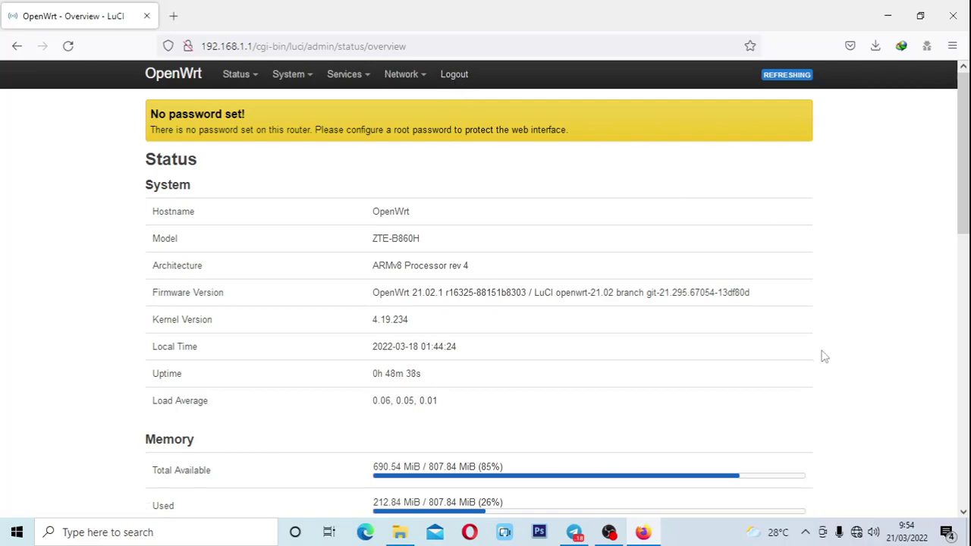
{"action": "scroll", "coordinate": [825, 357], "scroll_direction": "down", "scroll_amount": 4}
{"action": "scroll", "coordinate": [622, 308], "scroll_direction": "up", "scroll_amount": 2}
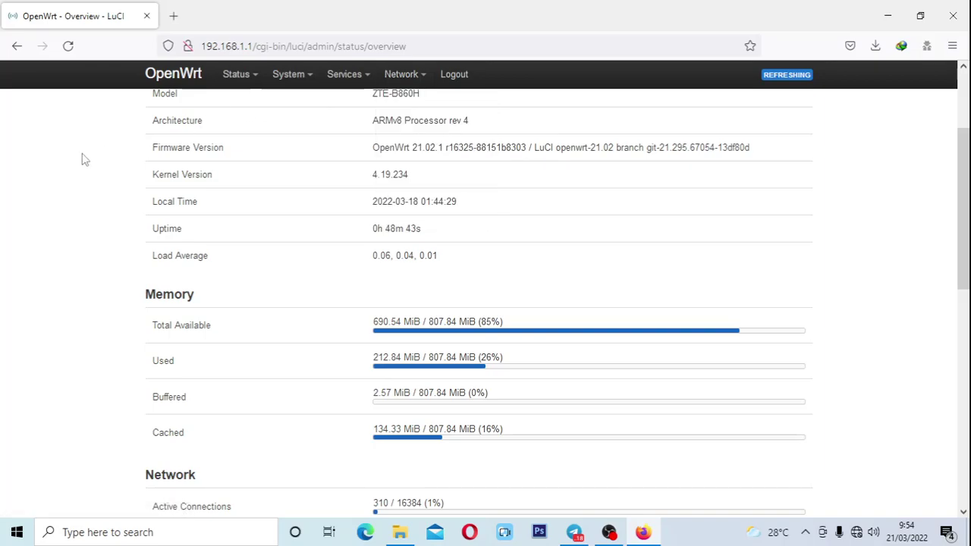
{"action": "scroll", "coordinate": [83, 163], "scroll_direction": "up", "scroll_amount": 2}
{"action": "scroll", "coordinate": [270, 217], "scroll_direction": "down", "scroll_amount": 7}
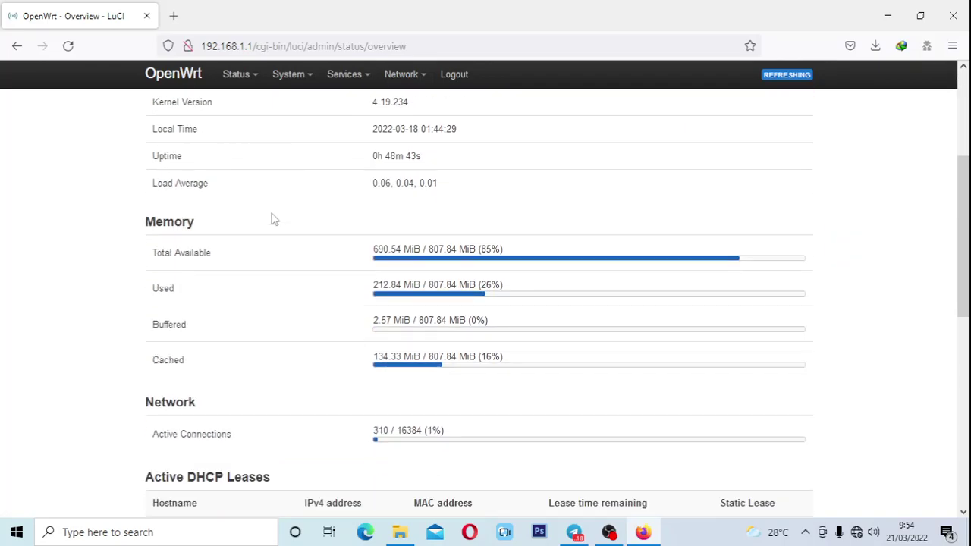
{"action": "scroll", "coordinate": [270, 220], "scroll_direction": "down", "scroll_amount": 3}
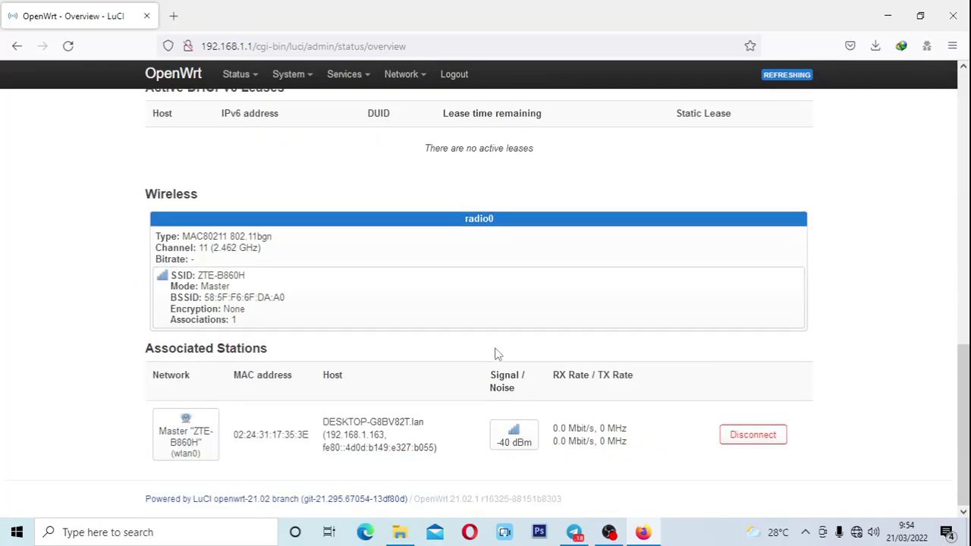
{"action": "scroll", "coordinate": [494, 352], "scroll_direction": "up", "scroll_amount": 10}
Look over LuCI's System > System settings page, then go to System > Administration for the Router Password page.
{"action": "left_click", "coordinate": [301, 103]}
{"action": "scroll", "coordinate": [489, 321], "scroll_direction": "down", "scroll_amount": 1}
{"action": "scroll", "coordinate": [490, 322], "scroll_direction": "up", "scroll_amount": 1}
{"action": "scroll", "coordinate": [490, 322], "scroll_direction": "down", "scroll_amount": 1}
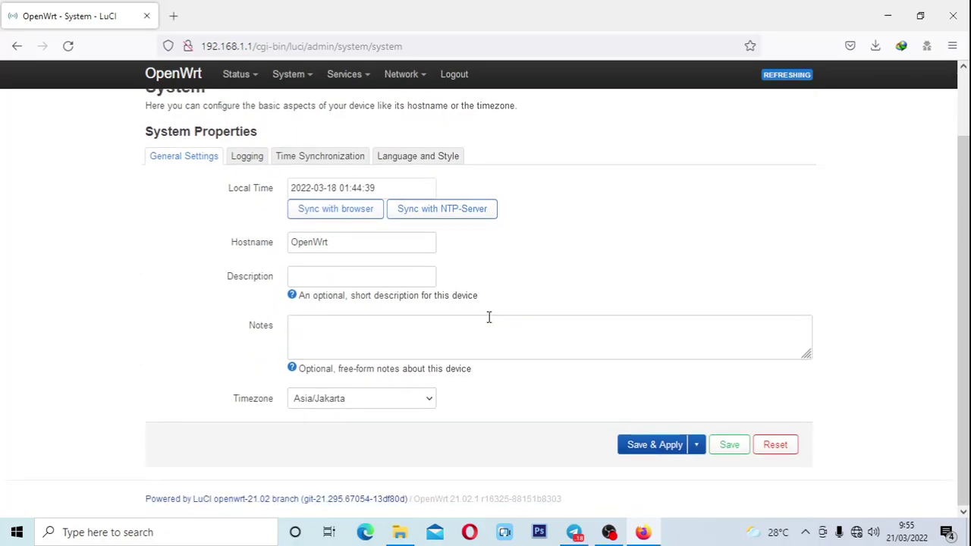
{"action": "mouse_move", "coordinate": [282, 82]}
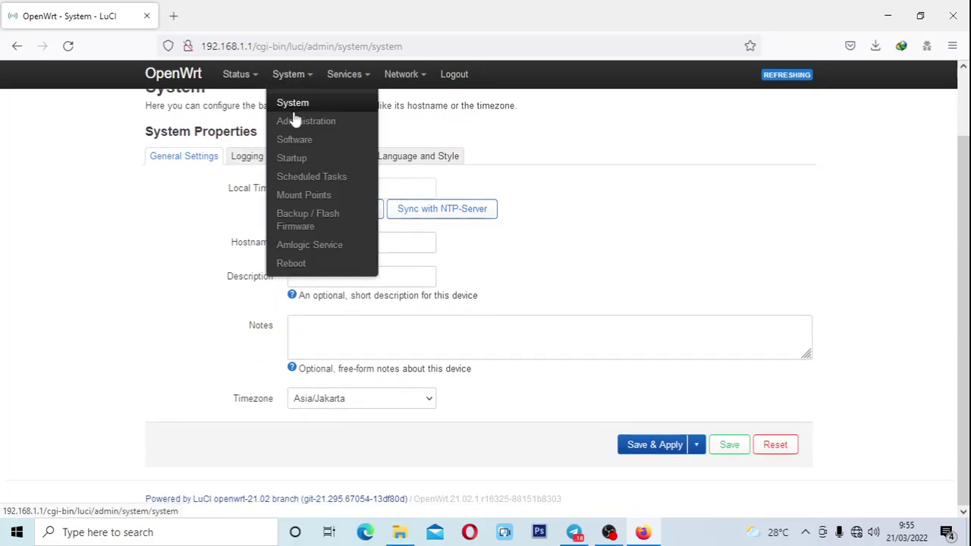
{"action": "left_click", "coordinate": [295, 127]}
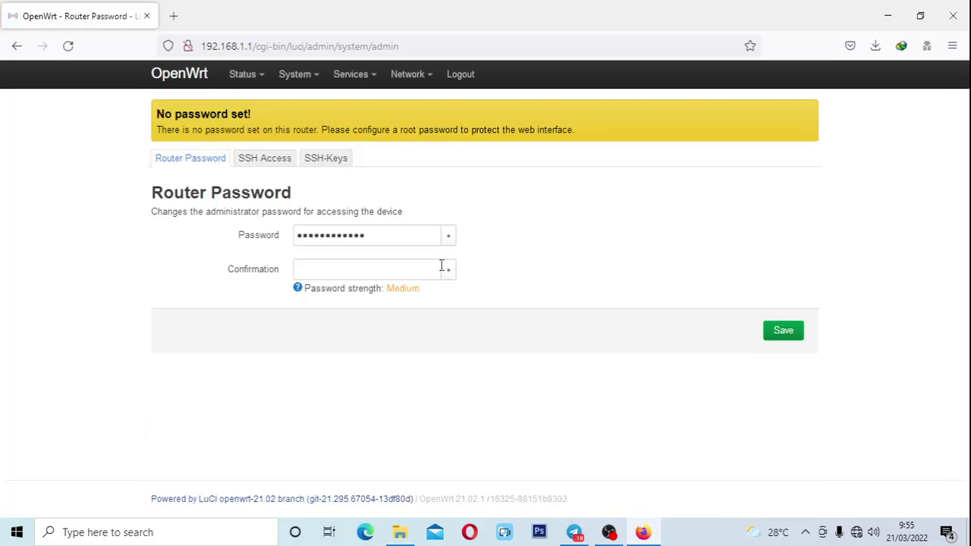